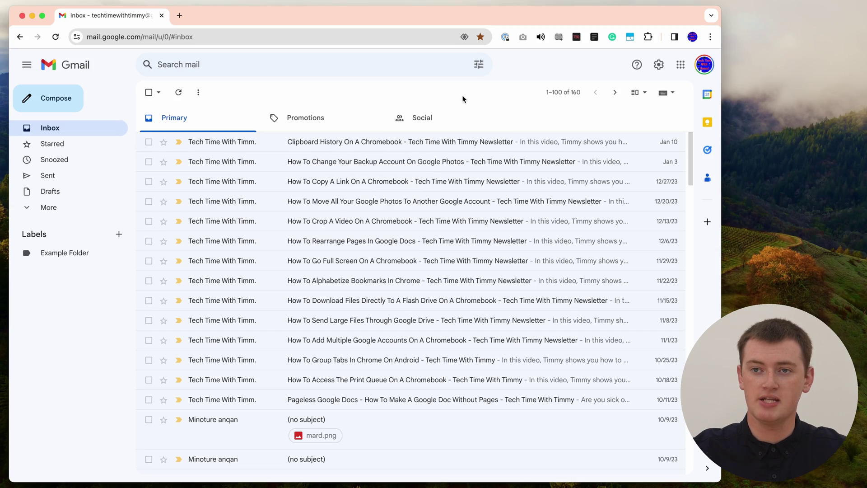
Set the inbox type to Starred first in the quick settings and close them
click(660, 66)
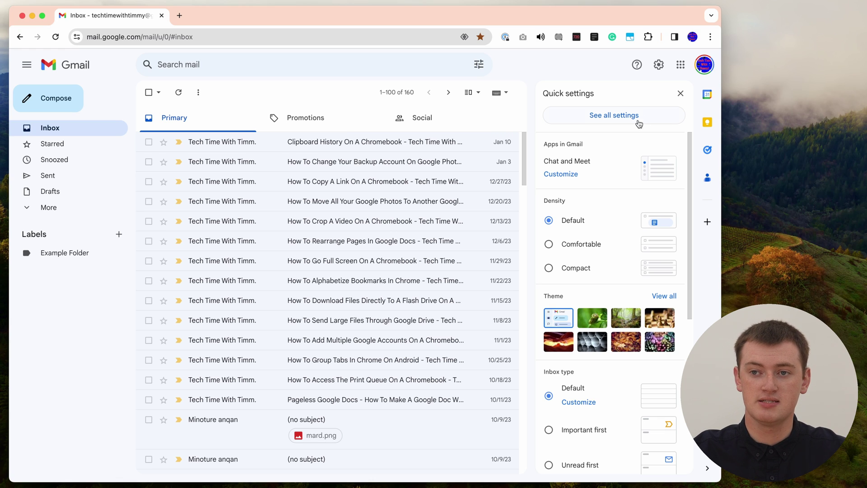
scroll(635, 181, down, 3)
scroll(635, 182, down, 2)
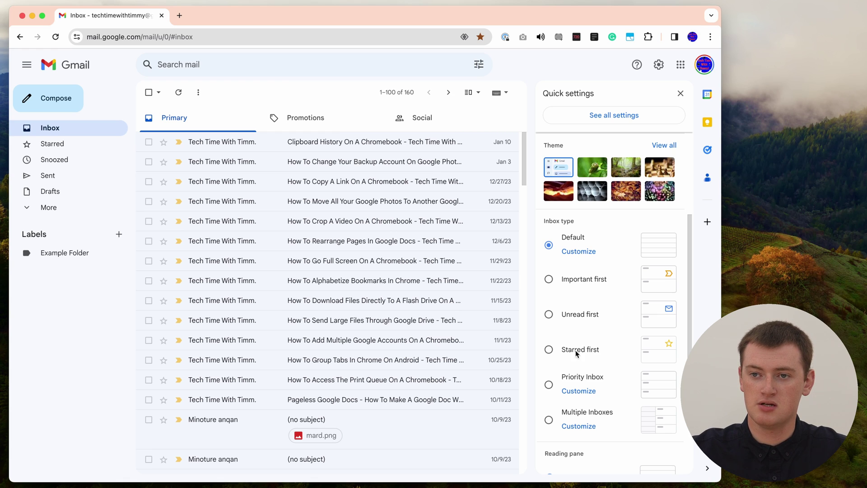
click(549, 351)
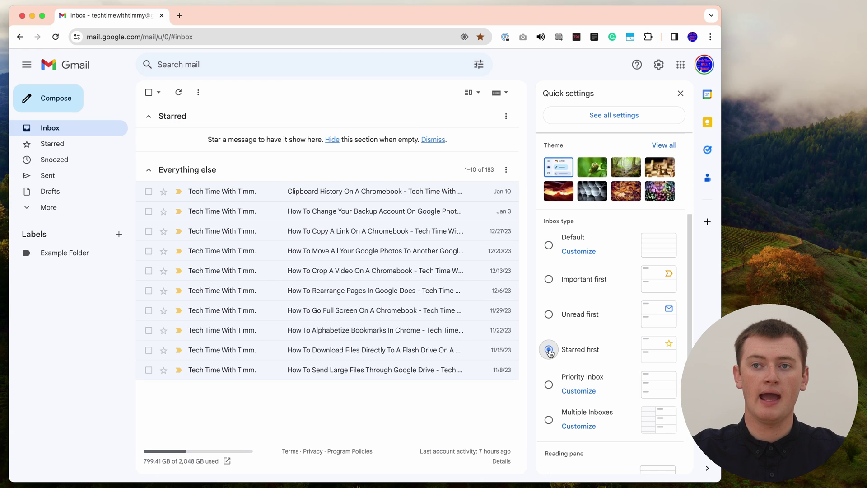
click(681, 94)
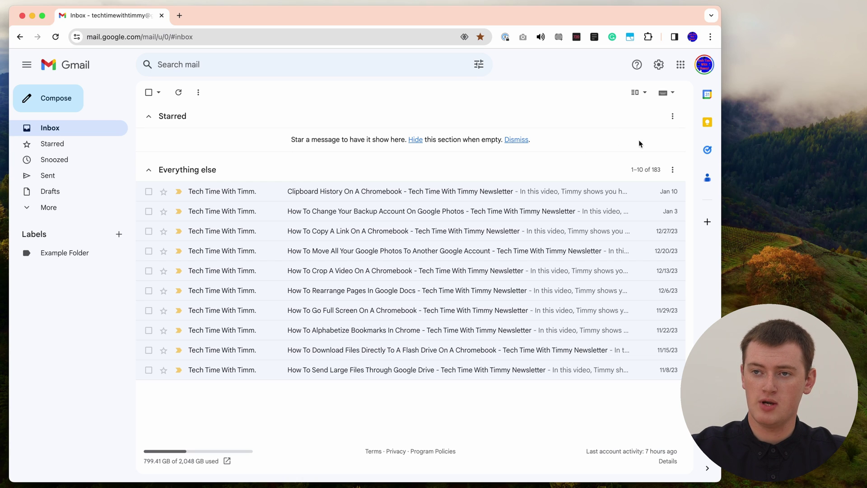
Make the Starred section hide when it is empty and refresh the inbox
click(673, 118)
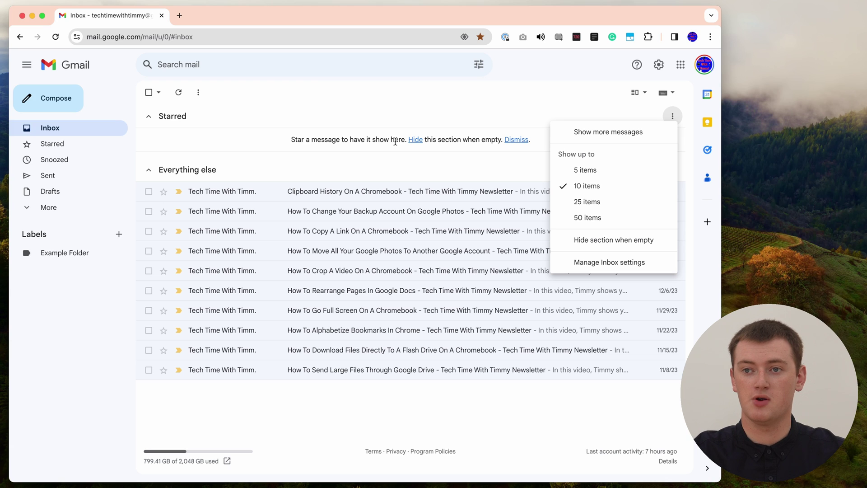
click(605, 241)
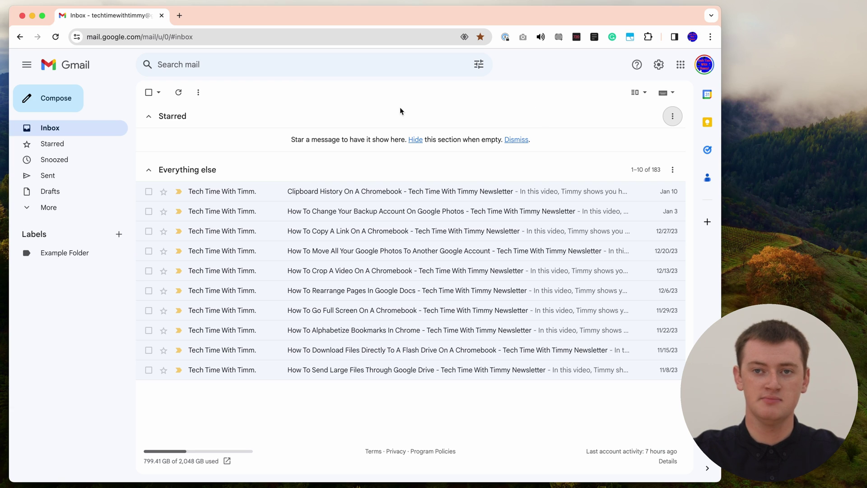
click(177, 93)
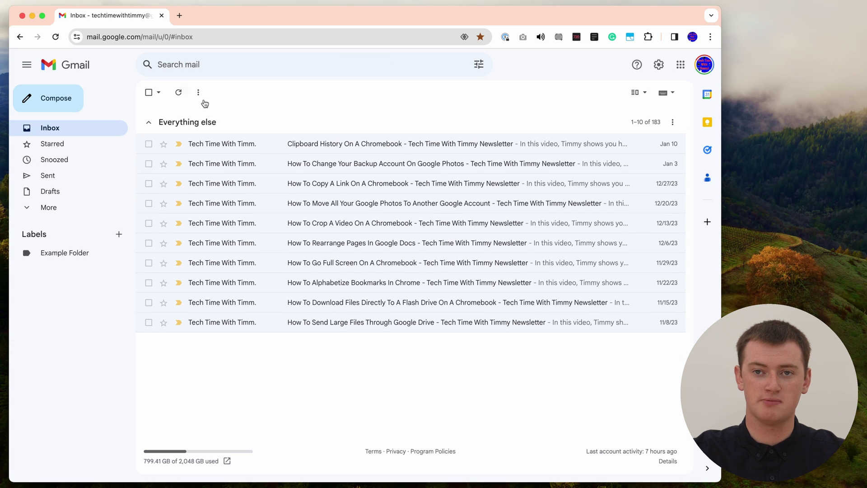
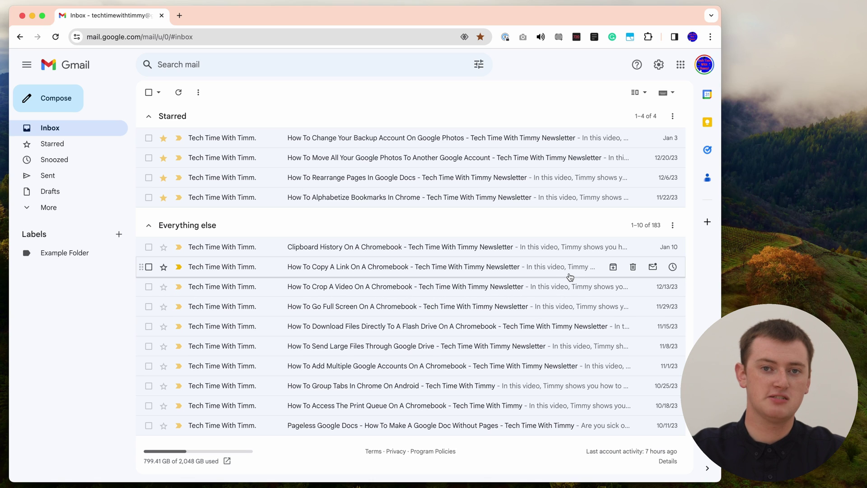
Set the Everything else section to show up to 50 items and look through its longer list
click(673, 227)
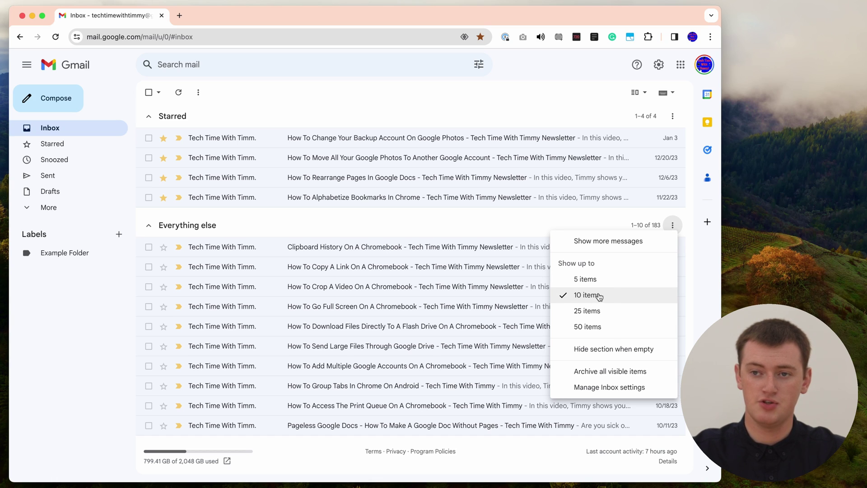
click(594, 327)
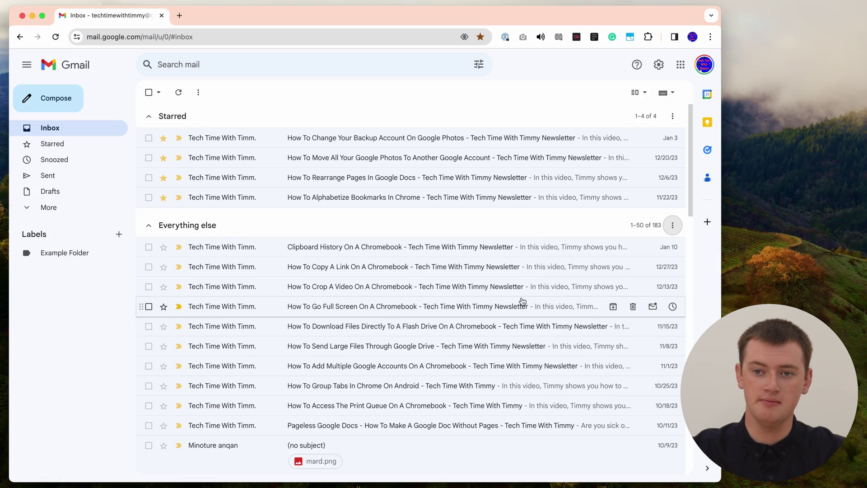
scroll(520, 303, down, 6)
scroll(522, 301, down, 10)
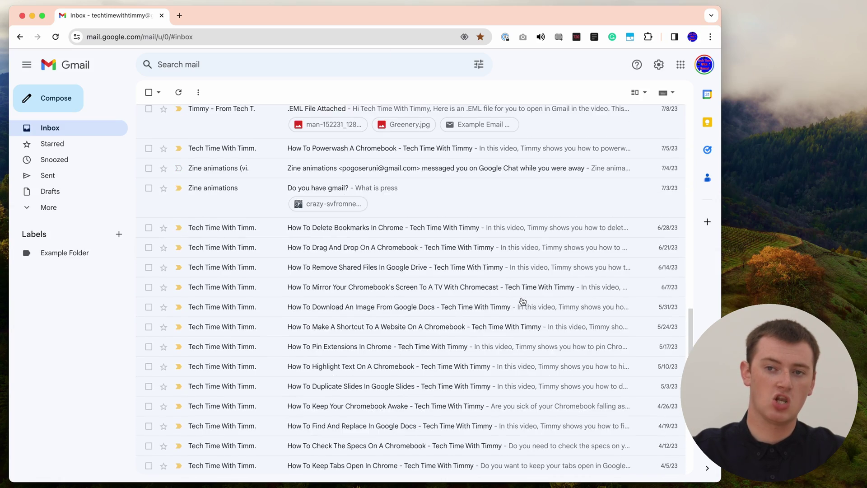
scroll(523, 302, up, 15)
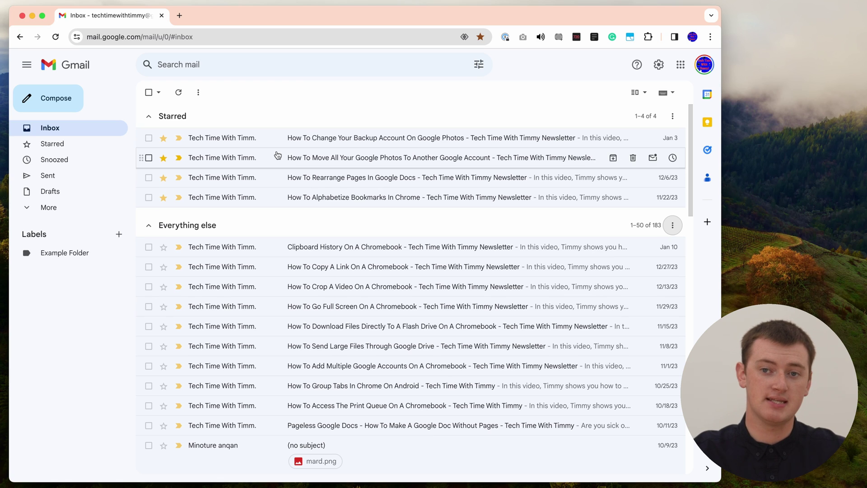
Star the Crop A Video, Add Multiple Google Accounts, Access The Print Queue and mard.png emails, refreshing the inbox to regroup them
click(164, 287)
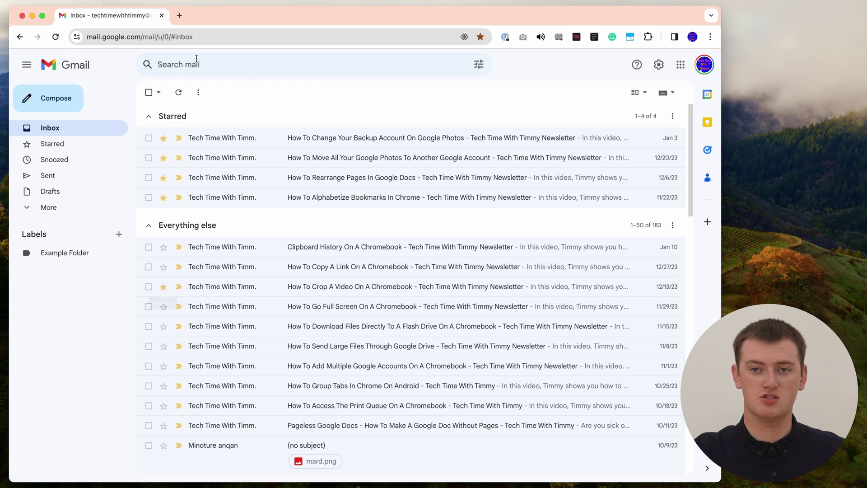
click(178, 92)
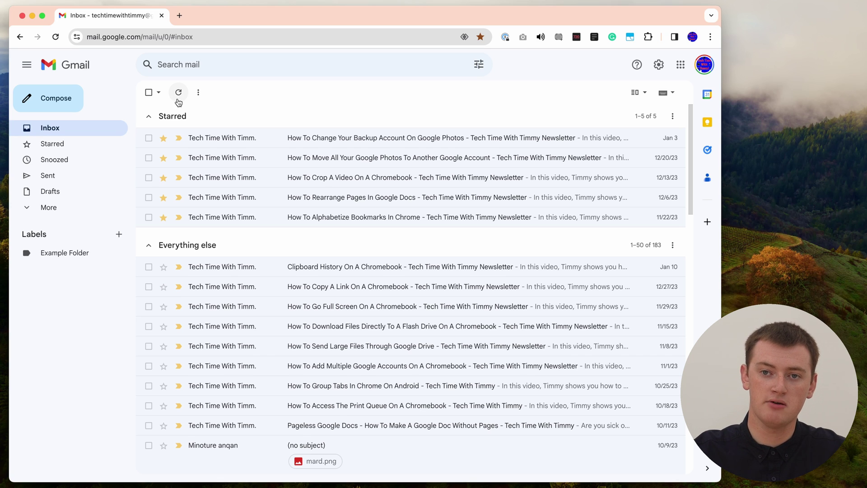
scroll(228, 276, down, 1)
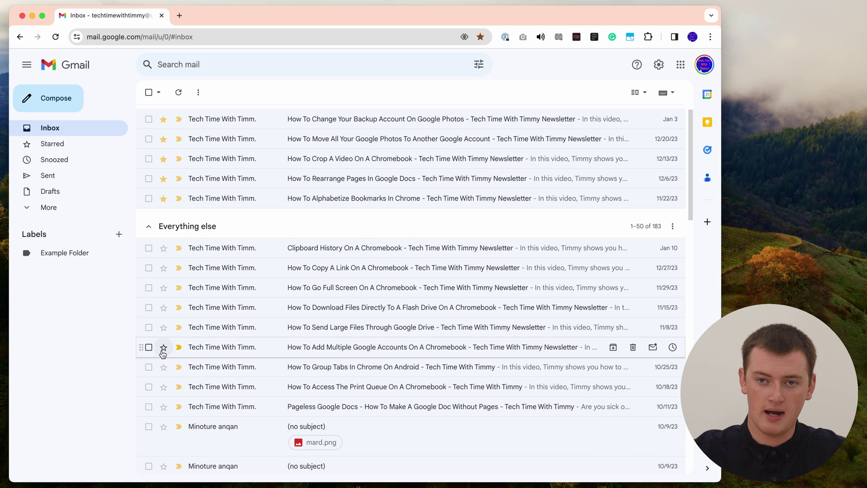
click(163, 427)
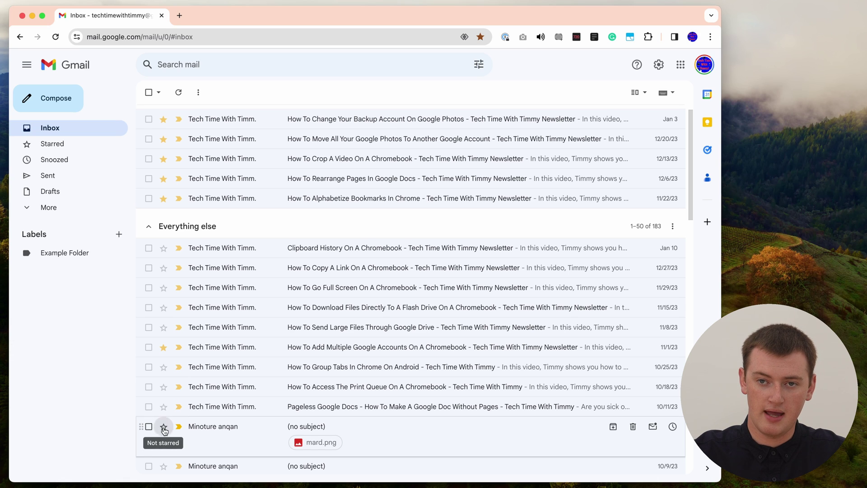
click(163, 387)
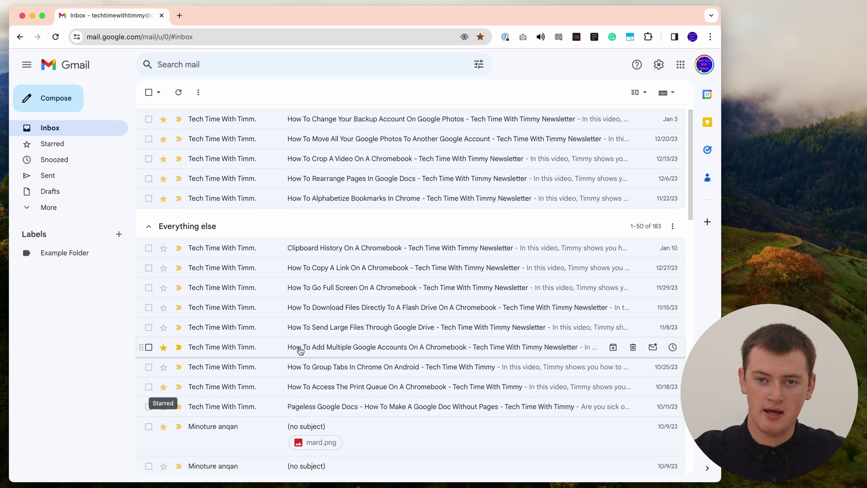
scroll(300, 346, up, 1)
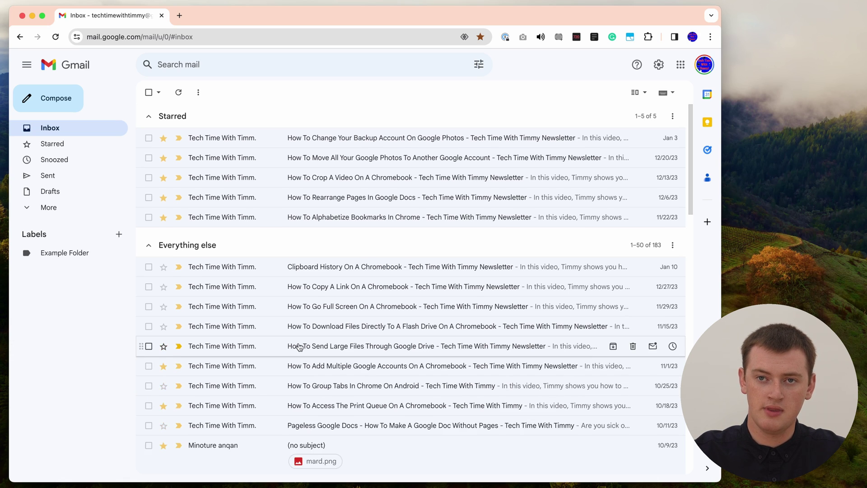
click(175, 98)
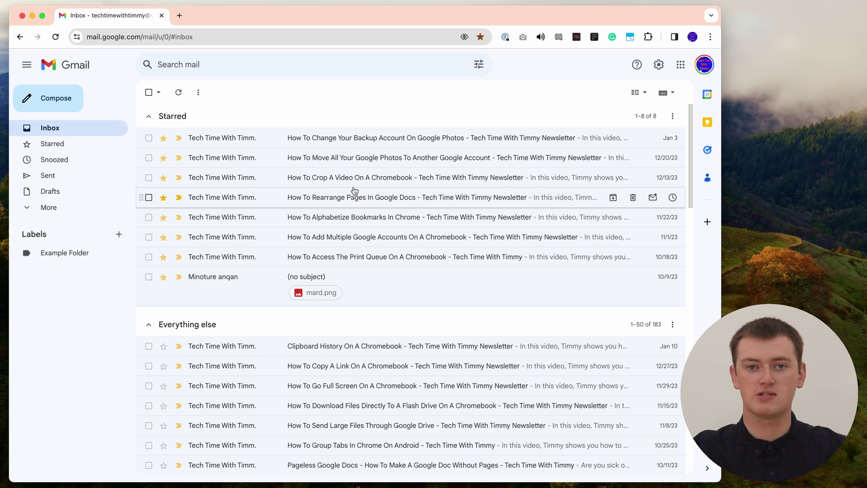
Open the starred email "How To Change Your Backup Account On Google Photos" and return to the inbox
click(341, 143)
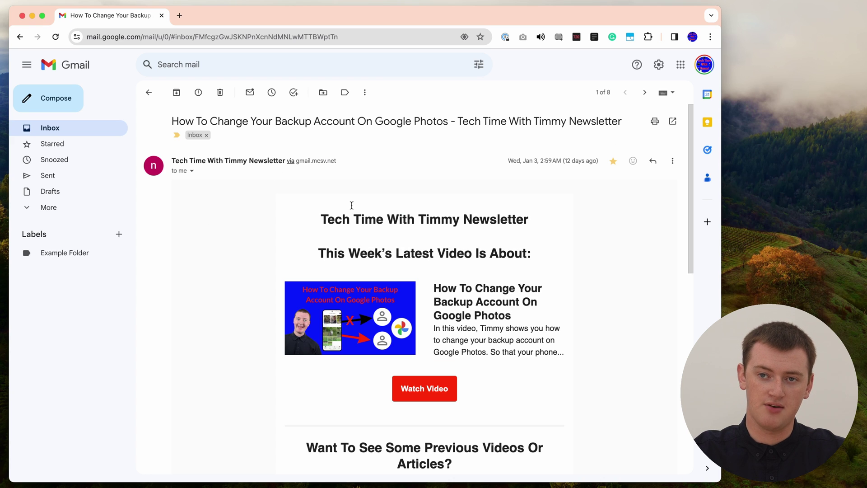
click(148, 92)
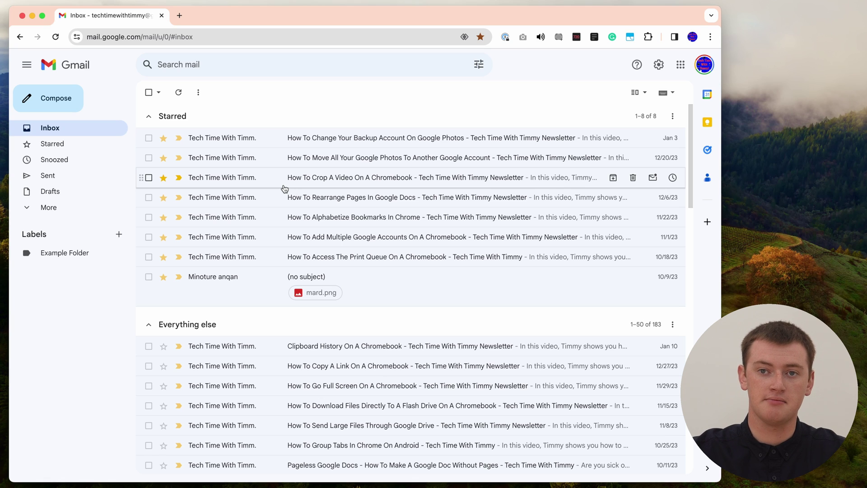
Unstar the Change Your Backup Account, Move All Your Google Photos, Crop A Video, Rearrange Pages and mard.png emails and refresh the inbox
click(164, 137)
click(163, 158)
click(164, 177)
click(164, 198)
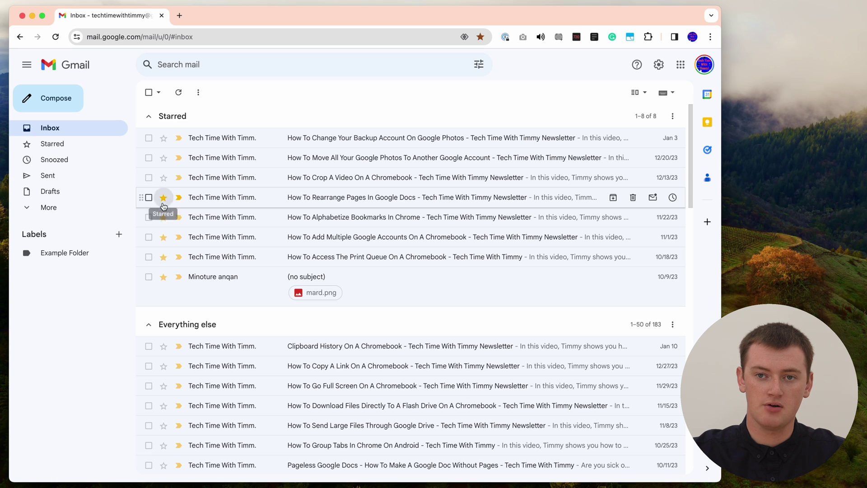
click(164, 277)
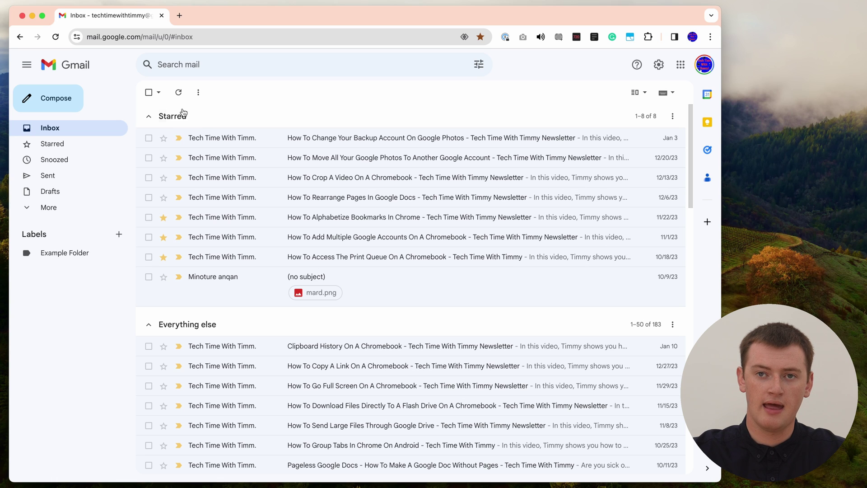
click(177, 93)
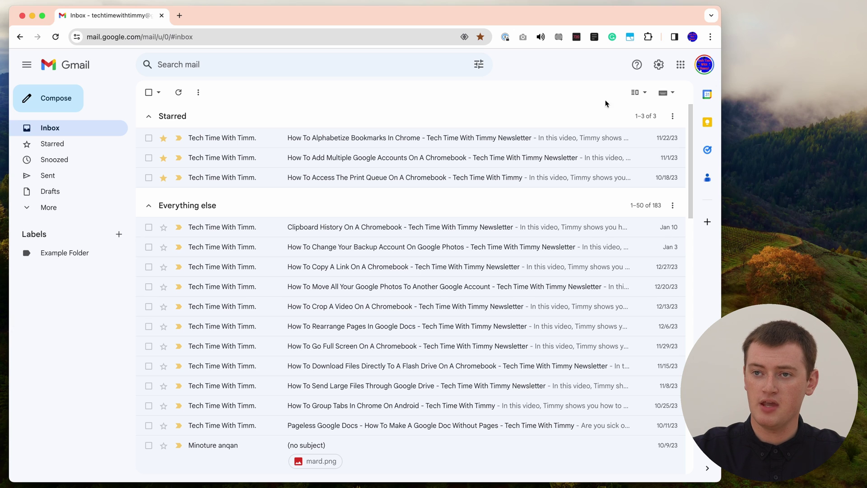
Switch the inbox type to Default and browse the Primary emails, including the older page
click(659, 65)
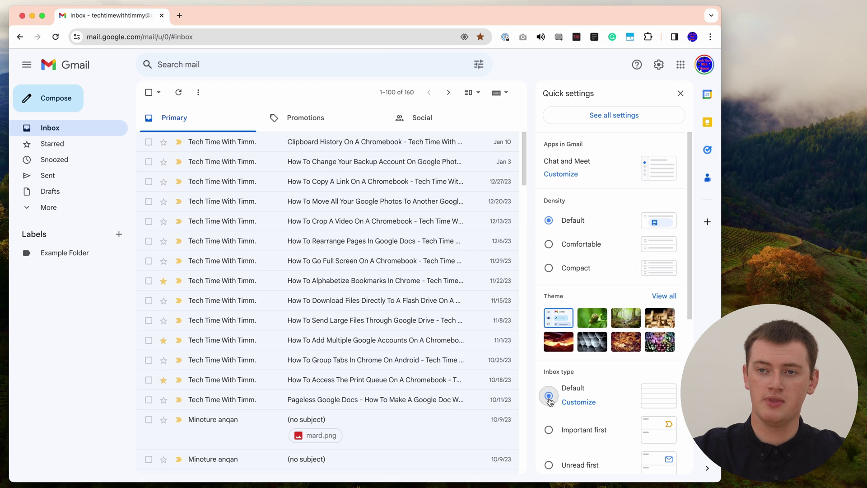
click(683, 92)
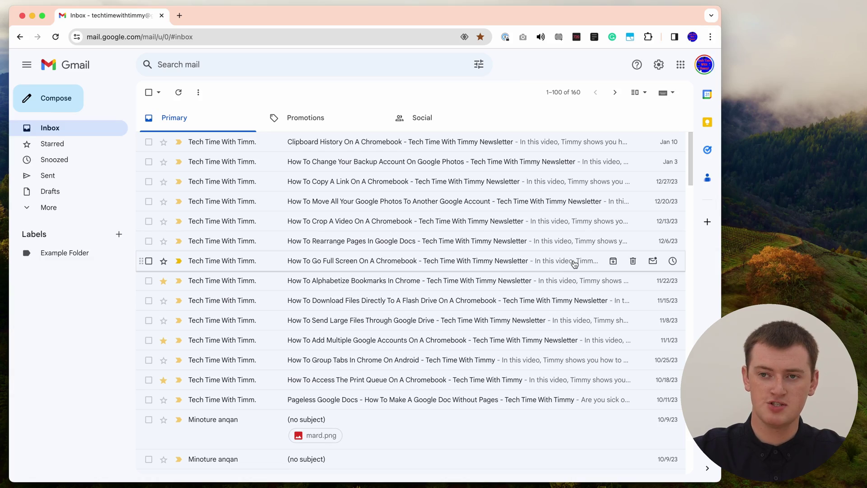
scroll(565, 263, down, 20)
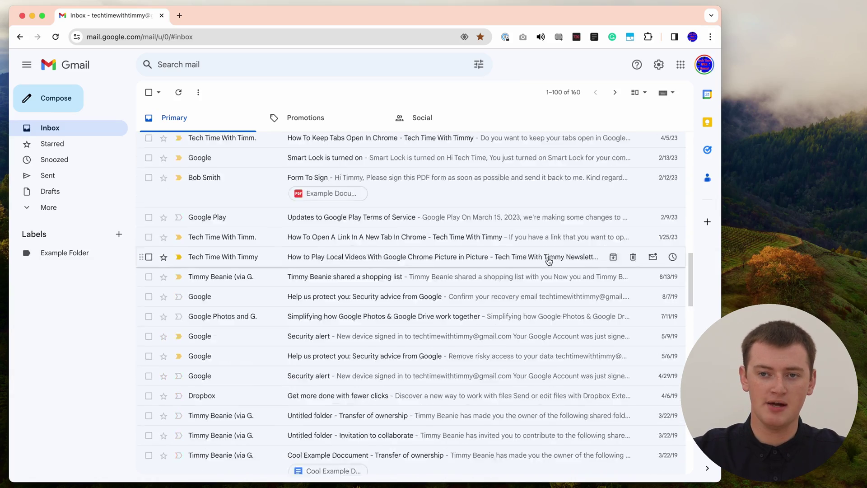
scroll(547, 261, up, 20)
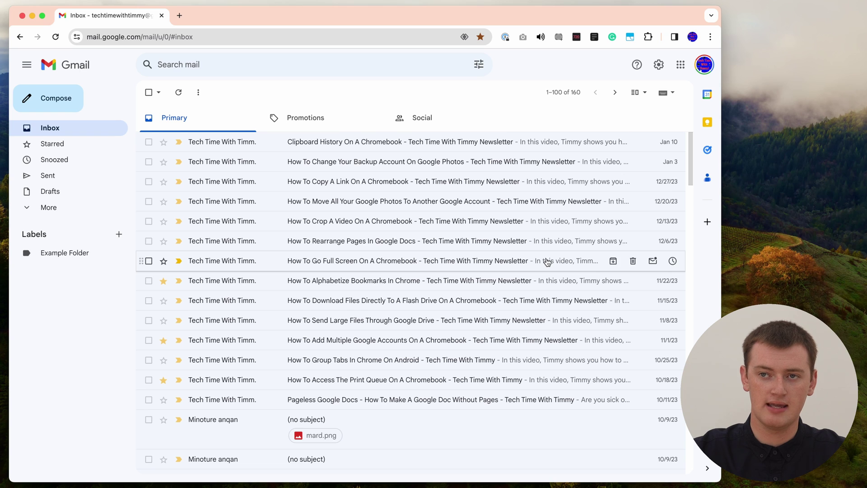
click(616, 92)
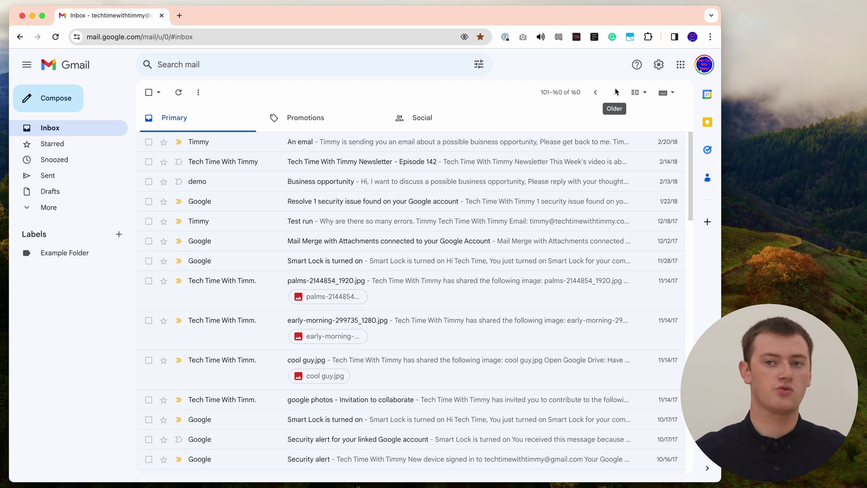
click(594, 92)
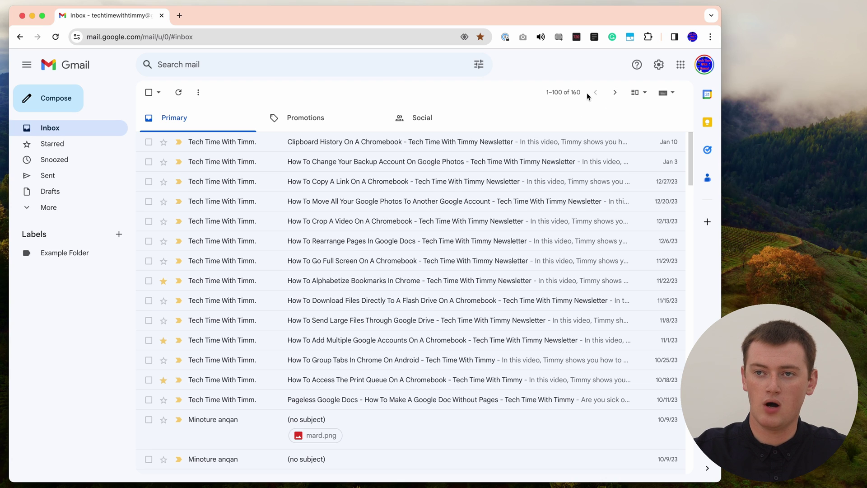
Switch the inbox type back to Starred first, close the quick settings and look through the Everything else emails
click(660, 66)
scroll(650, 226, down, 2)
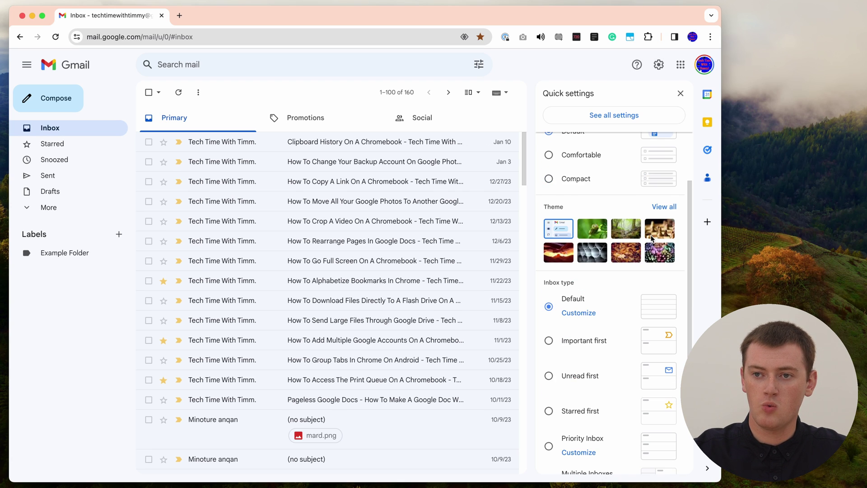
click(548, 412)
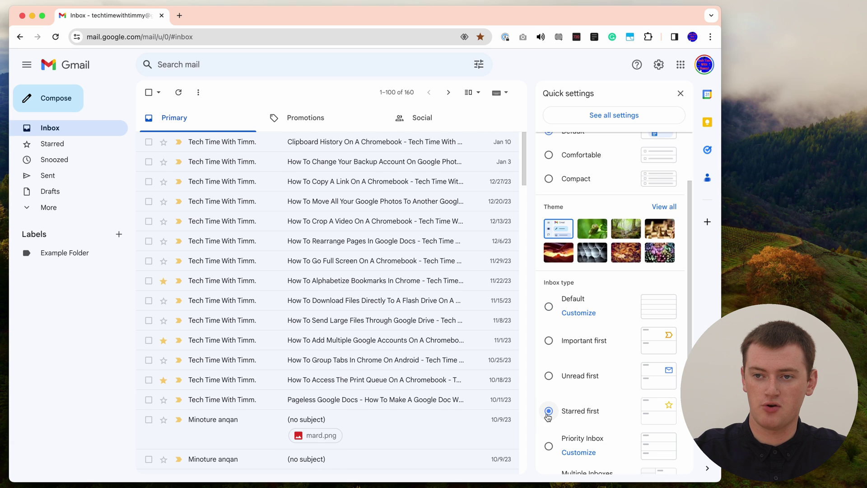
click(680, 94)
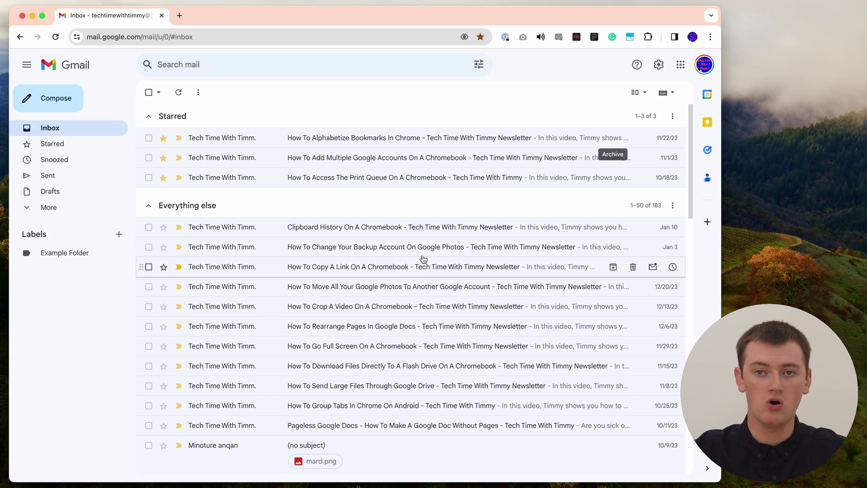
scroll(491, 343, down, 5)
scroll(492, 343, down, 15)
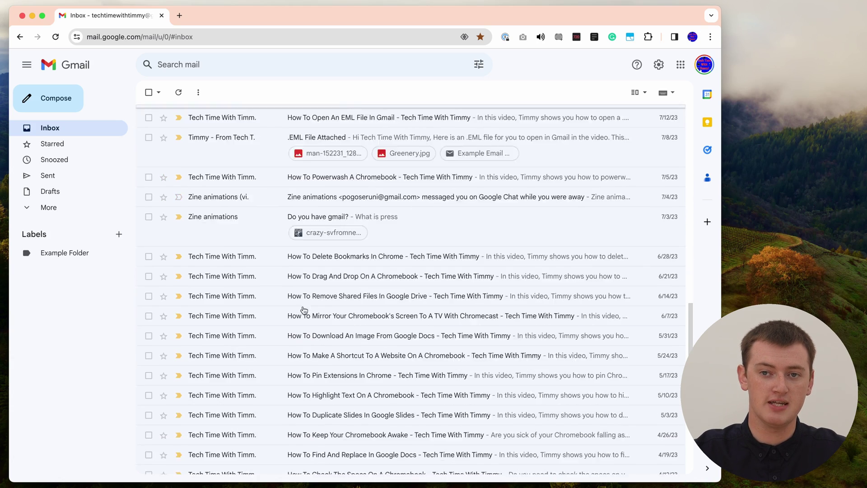
scroll(305, 311, up, 10)
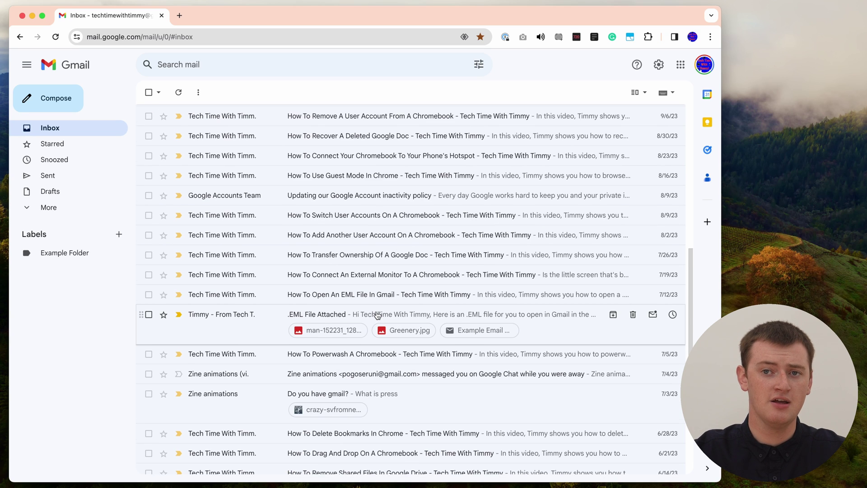
scroll(377, 315, up, 10)
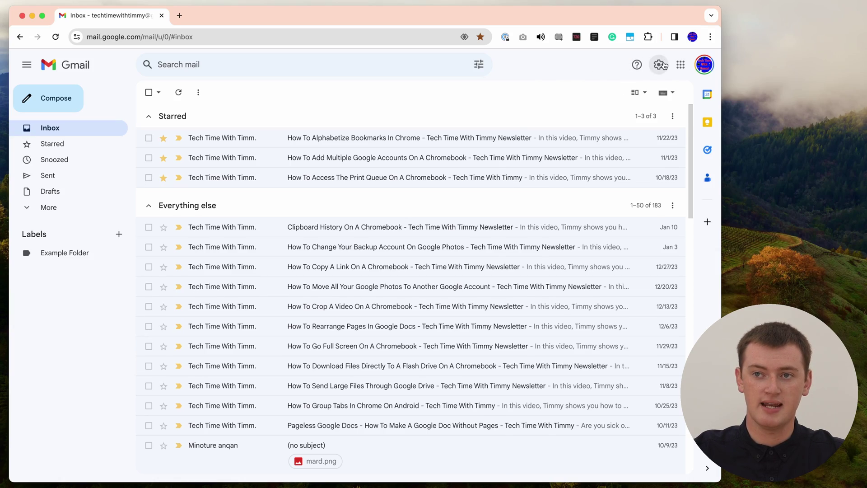
click(660, 64)
click(681, 94)
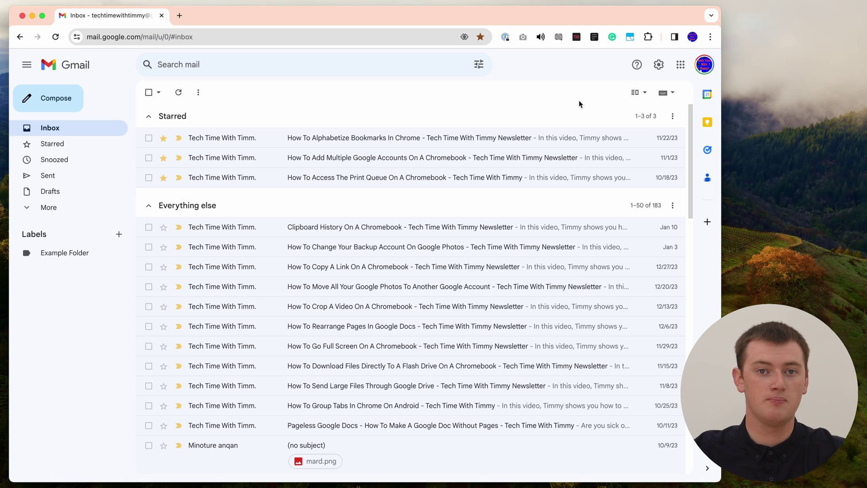
Show more messages from the Everything else section, browse the full list through its older page, and return to the inbox
click(675, 207)
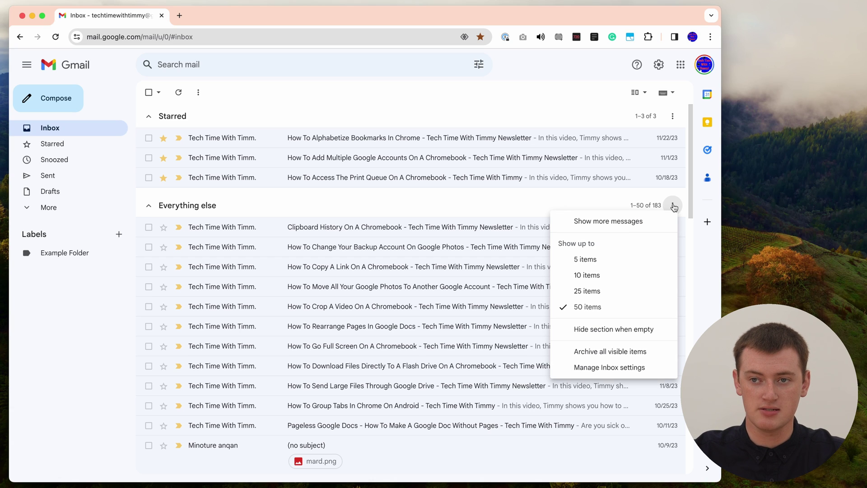
click(609, 222)
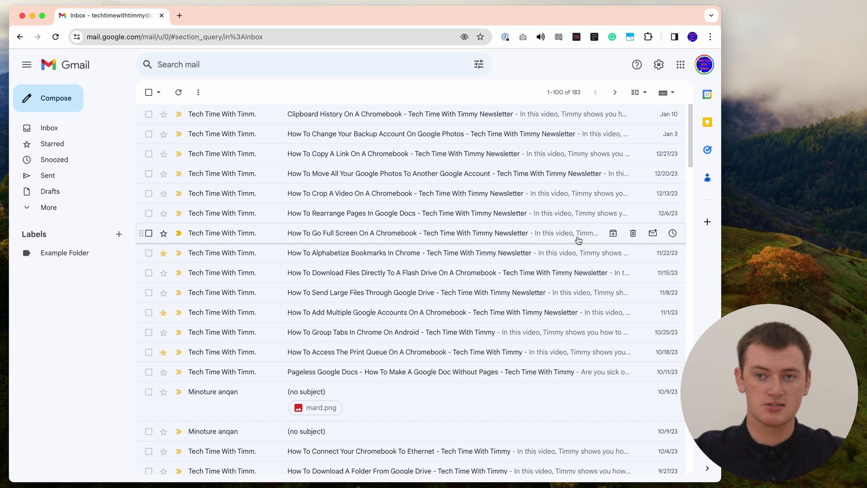
scroll(480, 199, down, 20)
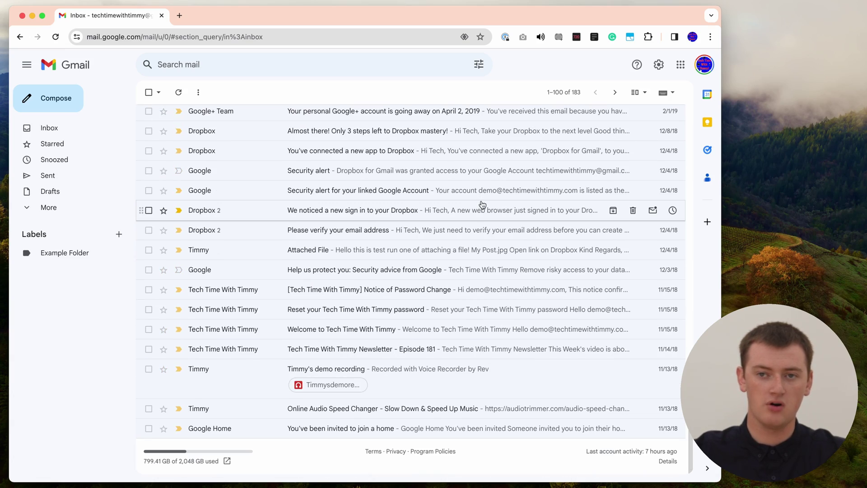
scroll(483, 205, up, 20)
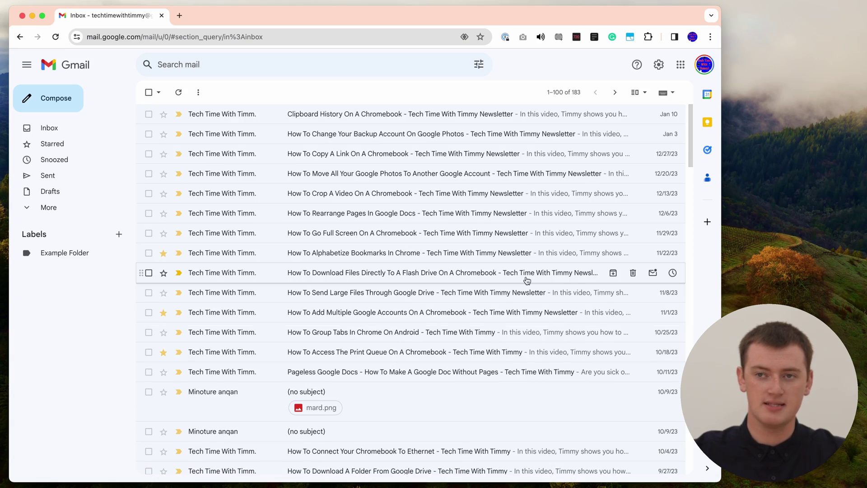
click(614, 95)
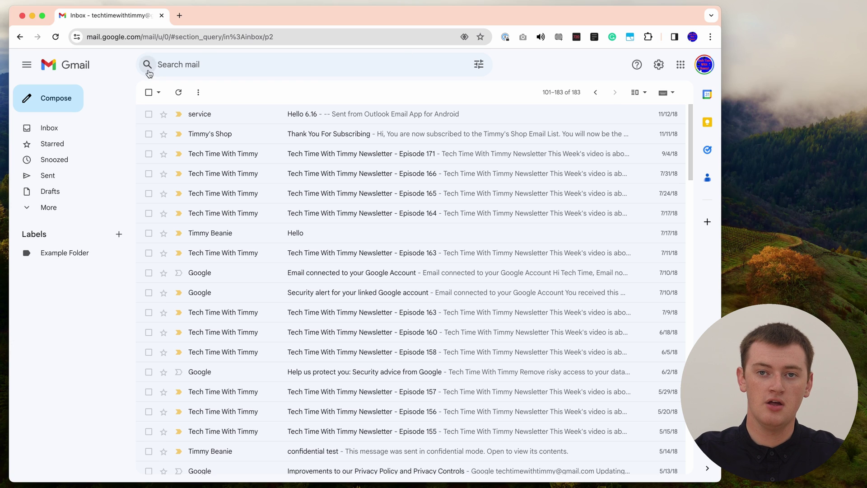
click(79, 132)
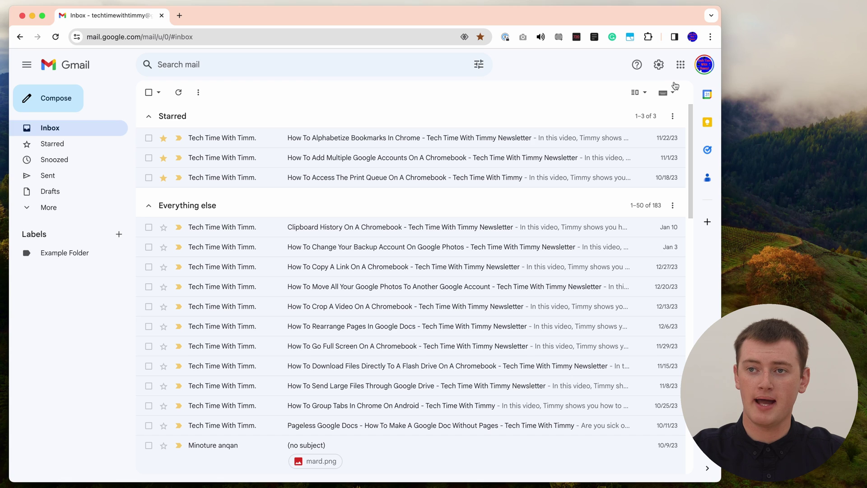
Switch the inbox type to Default and close the quick settings
click(659, 67)
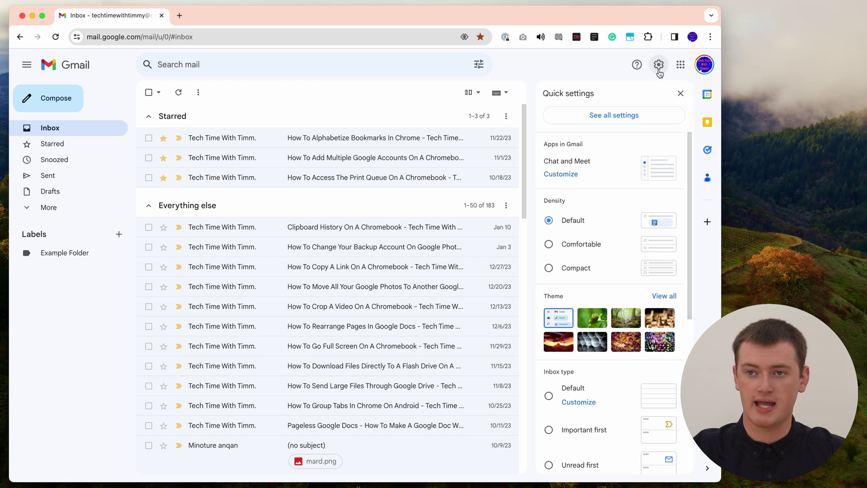
scroll(623, 234, down, 2)
click(551, 360)
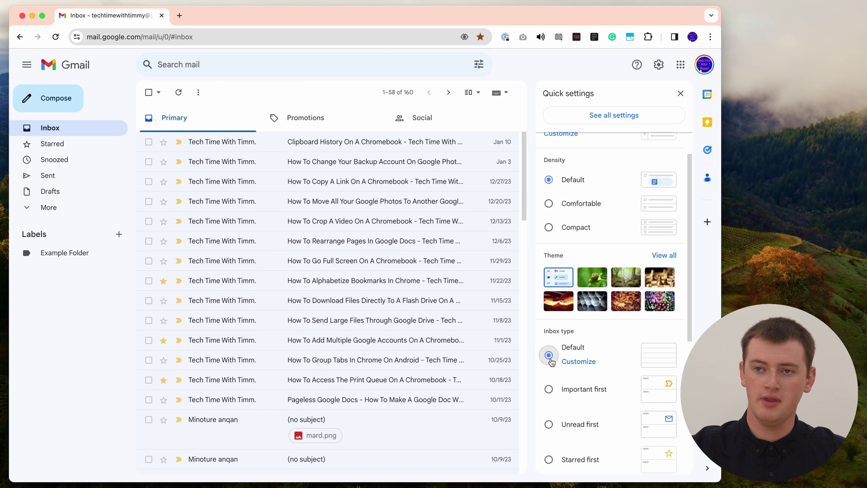
click(679, 94)
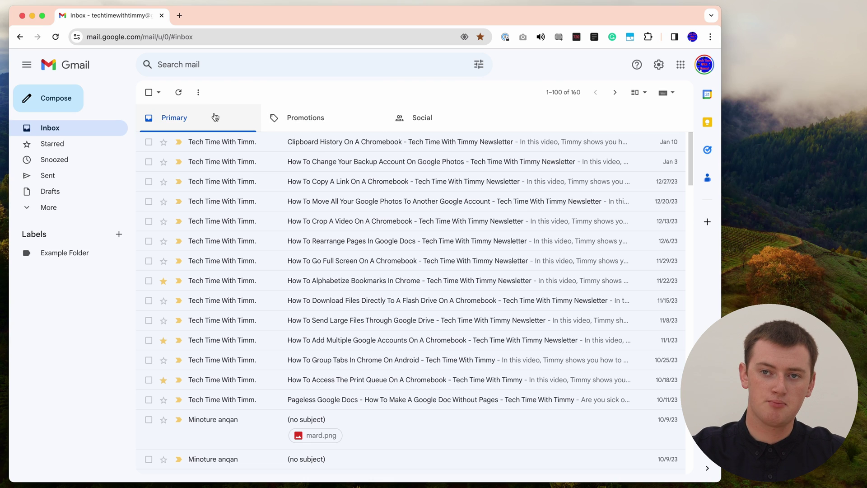
Look through the Promotions and Social categories of the inbox and return to the Primary emails
click(338, 118)
click(399, 115)
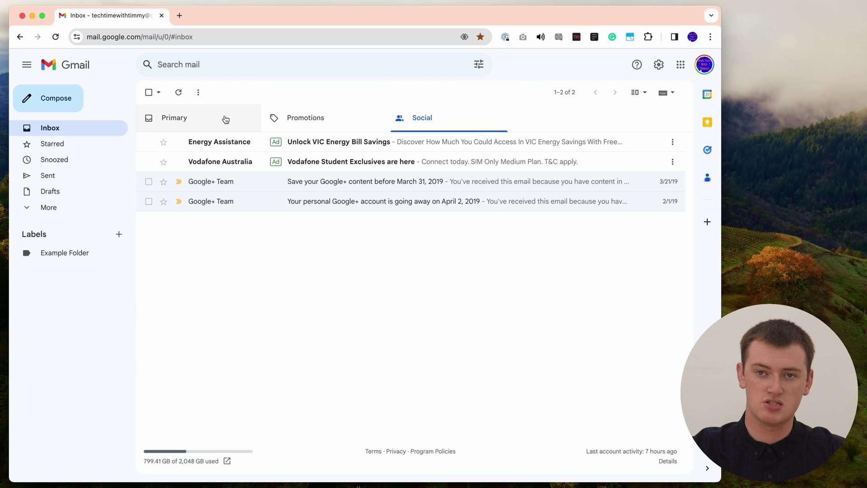
click(202, 121)
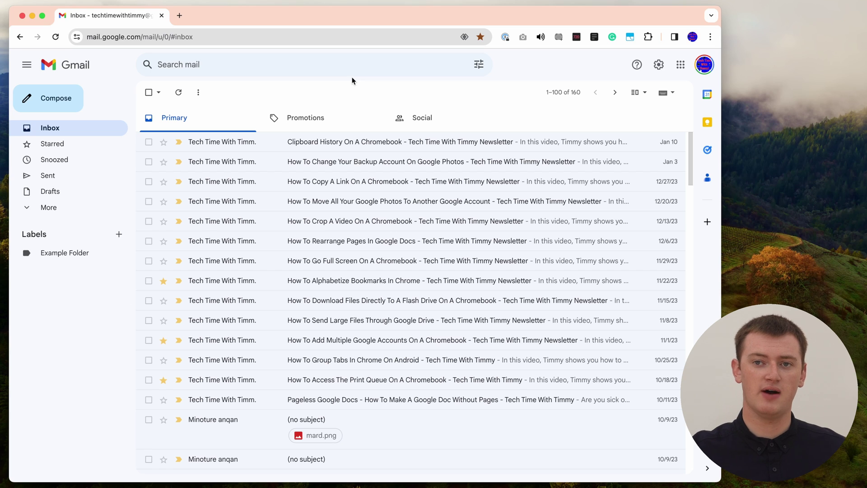
click(334, 114)
click(399, 117)
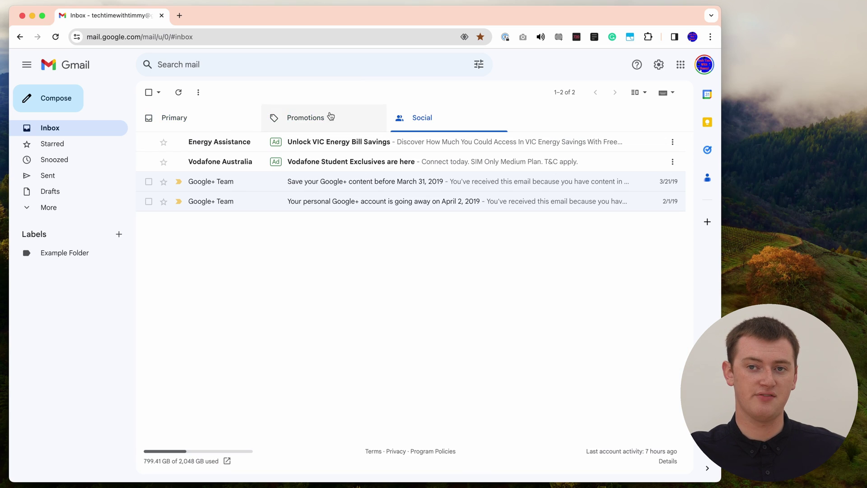
click(215, 125)
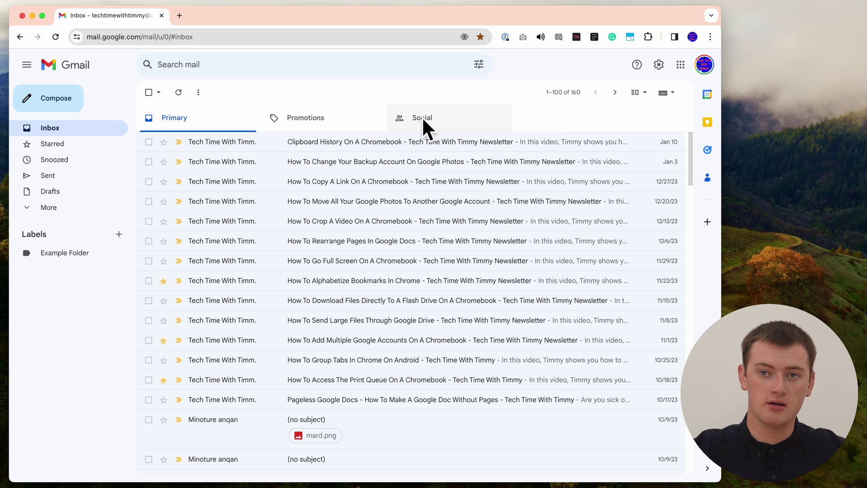
Set the inbox type to Starred first again and close the quick settings
click(659, 64)
scroll(680, 270, down, 5)
click(550, 390)
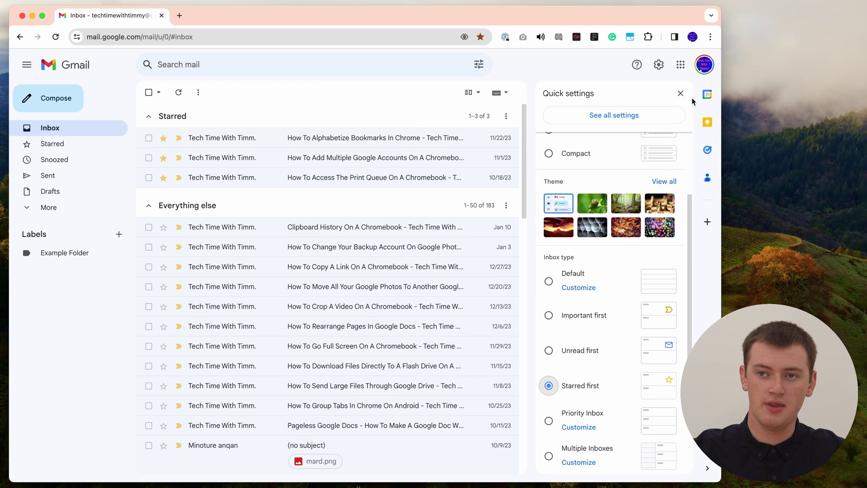
click(681, 93)
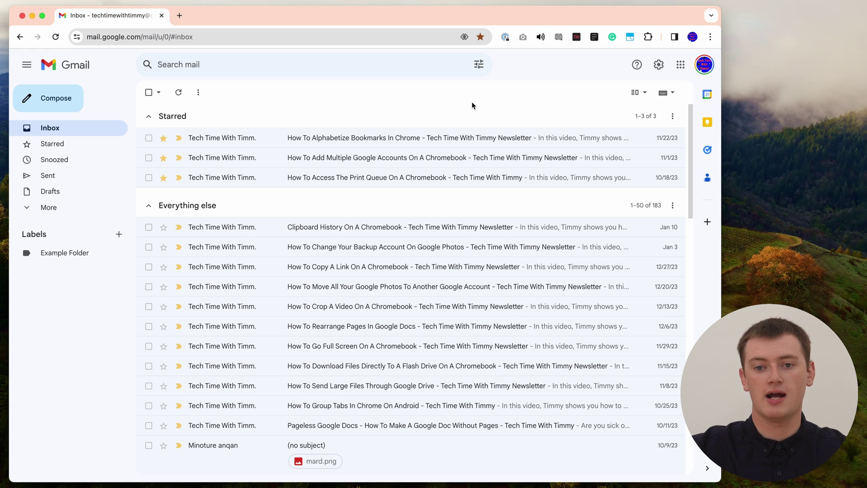